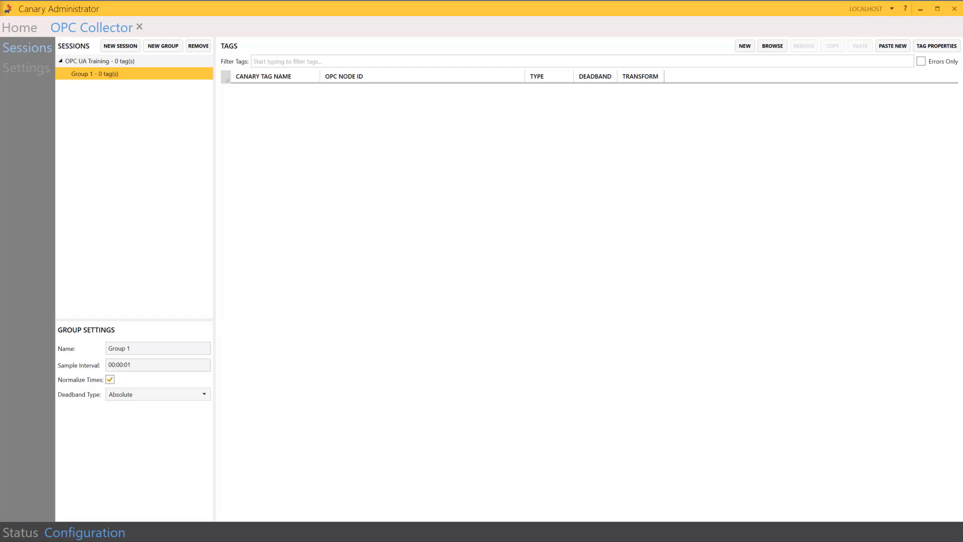
Add Barrels Per Day A1 through A4 from Canary Well_1 to Group 1
left_click(773, 46)
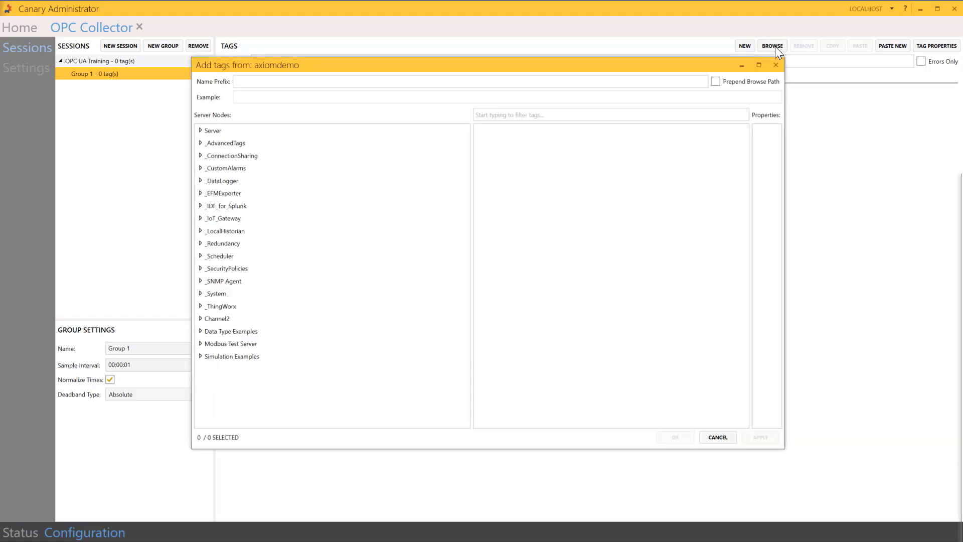
left_click(200, 355)
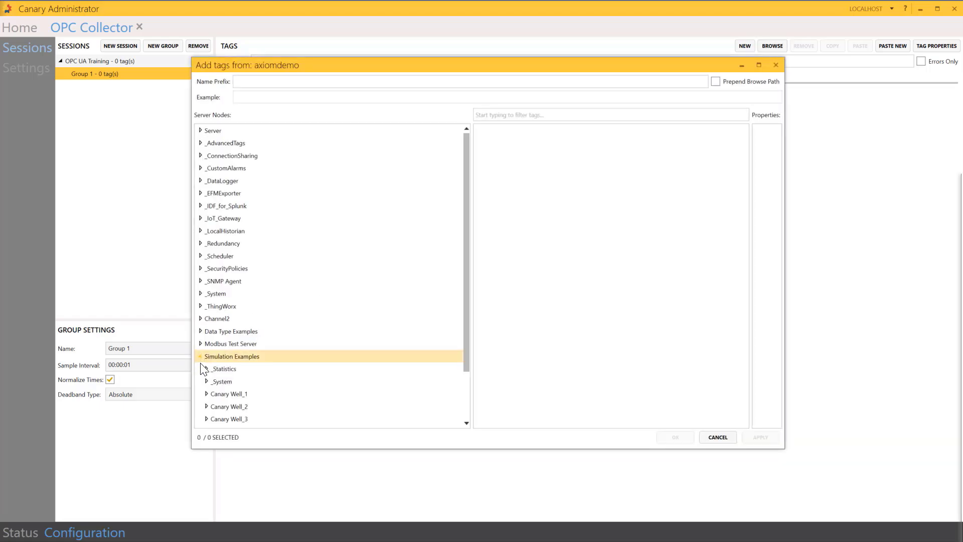
left_click(221, 396)
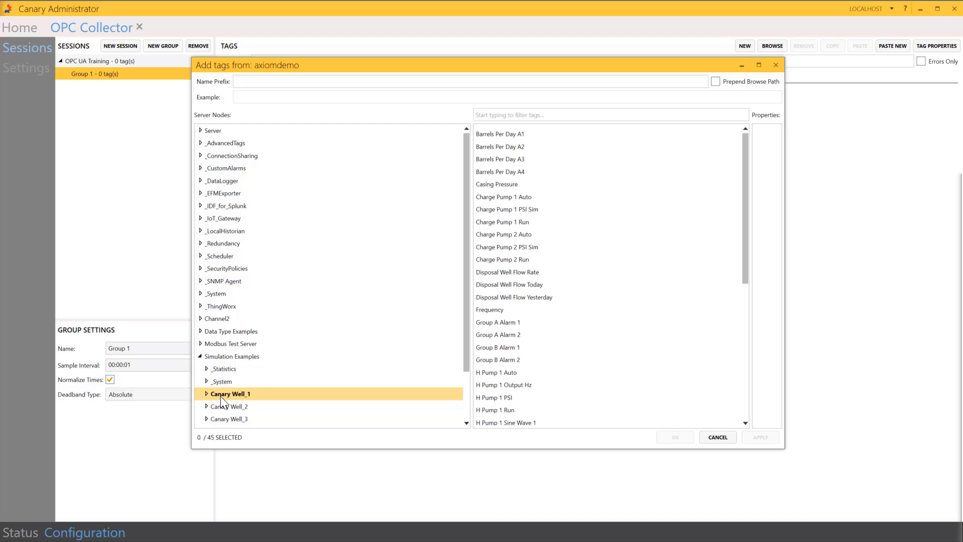
left_click(479, 136)
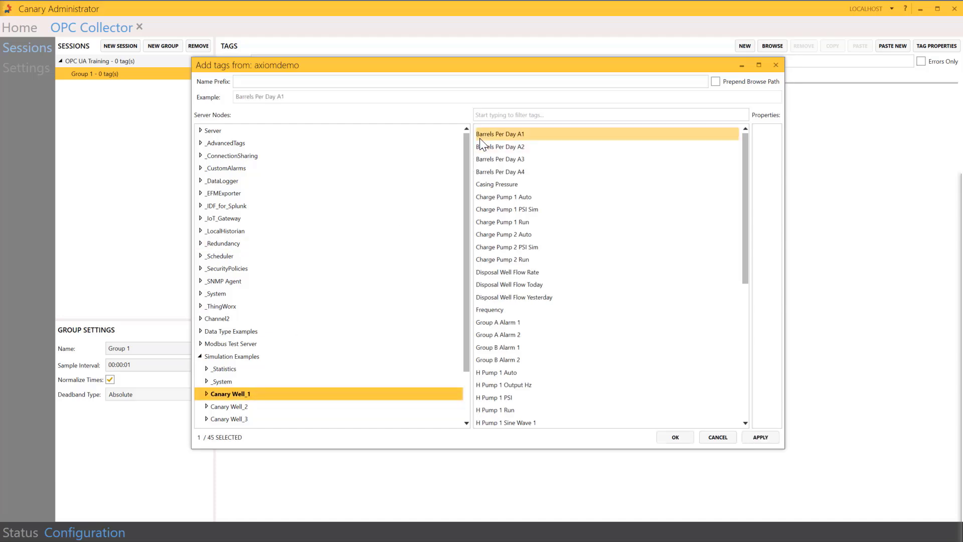
left_click(484, 173, "shift")
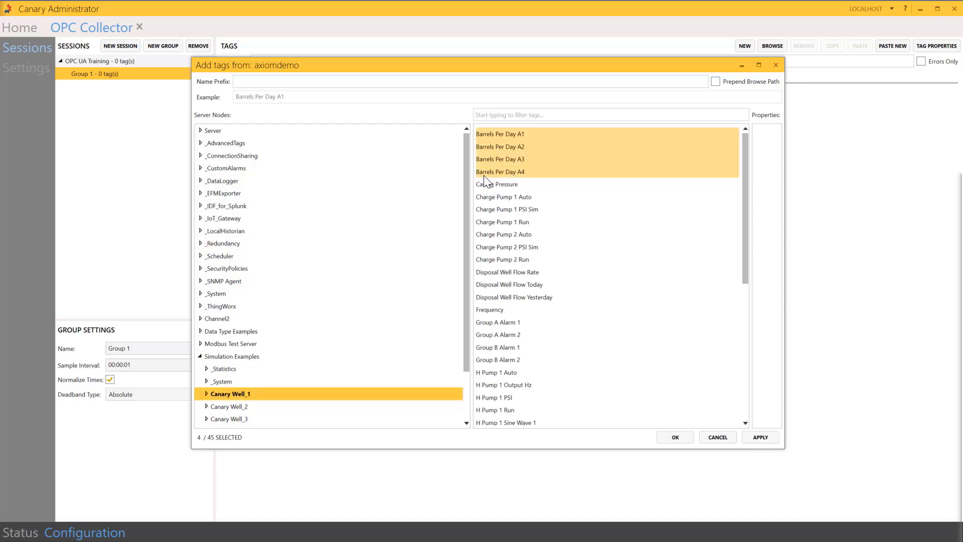
left_click(772, 438)
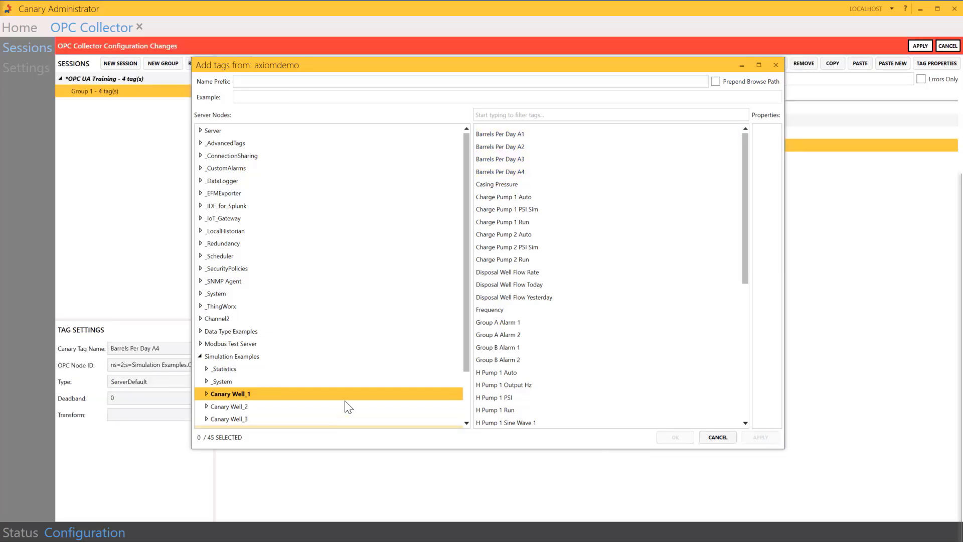
Add four Oil and Gas tags: Charge Pump 2 PSI Sim, Disposal Well Flow Yesterday, Group A and B Alarm 2
scroll(467, 368, "down", 2)
scroll(467, 369, "down", 1)
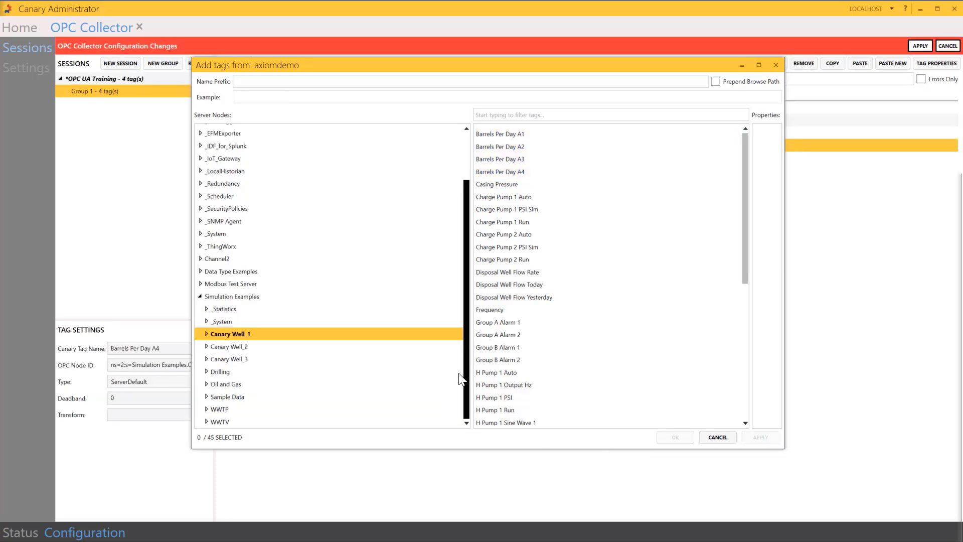
left_click(211, 383)
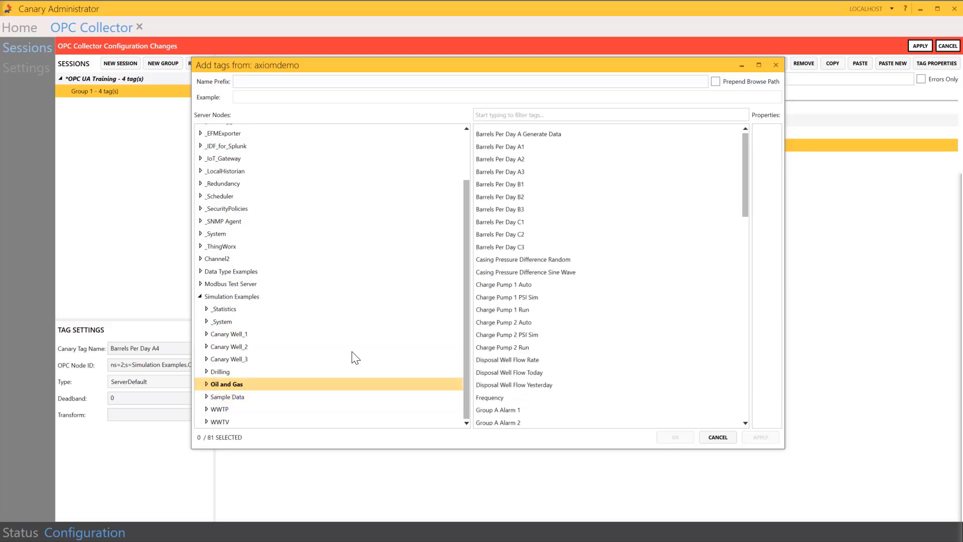
left_click(506, 338)
left_click(503, 385, "ctrl")
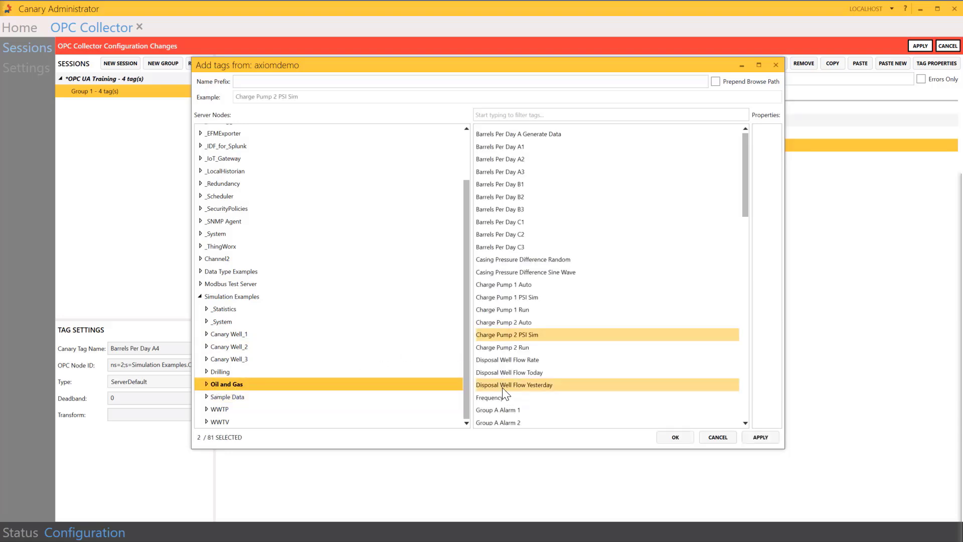
left_click(498, 423, "ctrl")
scroll(502, 421, "down", 1)
left_click(507, 422, "ctrl")
left_click(760, 437)
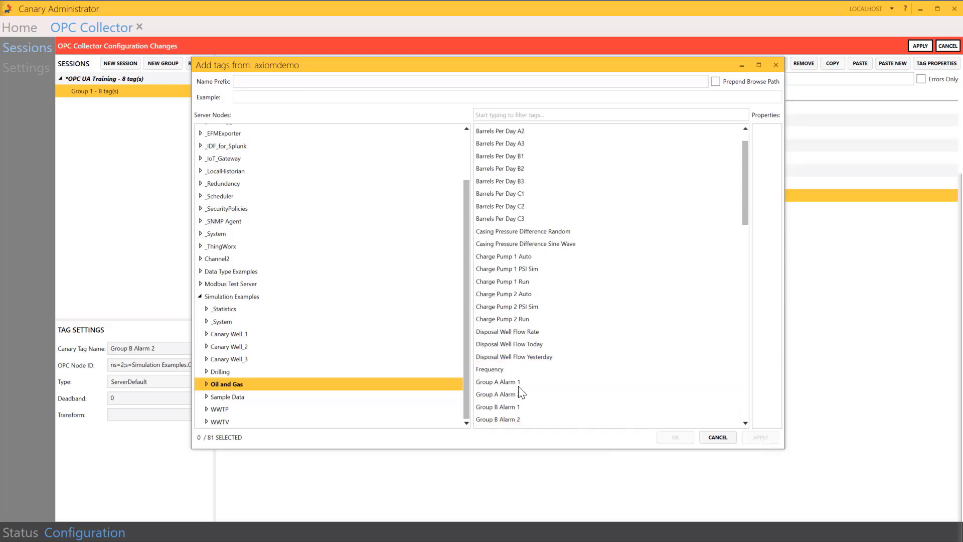
Add six WWTP tags, including AER_1_Blower_3, Aer_2_Flow, BFP_FEED_PUMP3 and Degritter_1
left_click(206, 410)
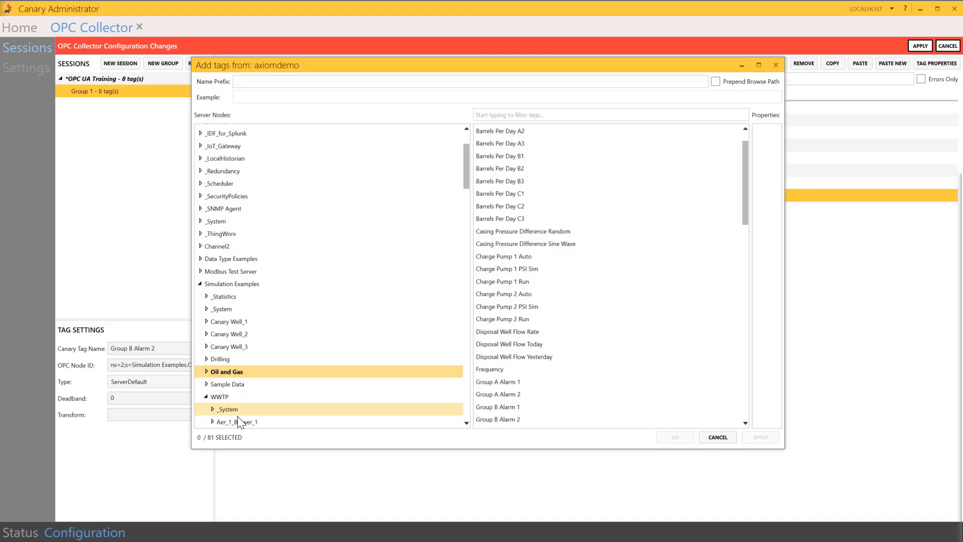
left_click(215, 372)
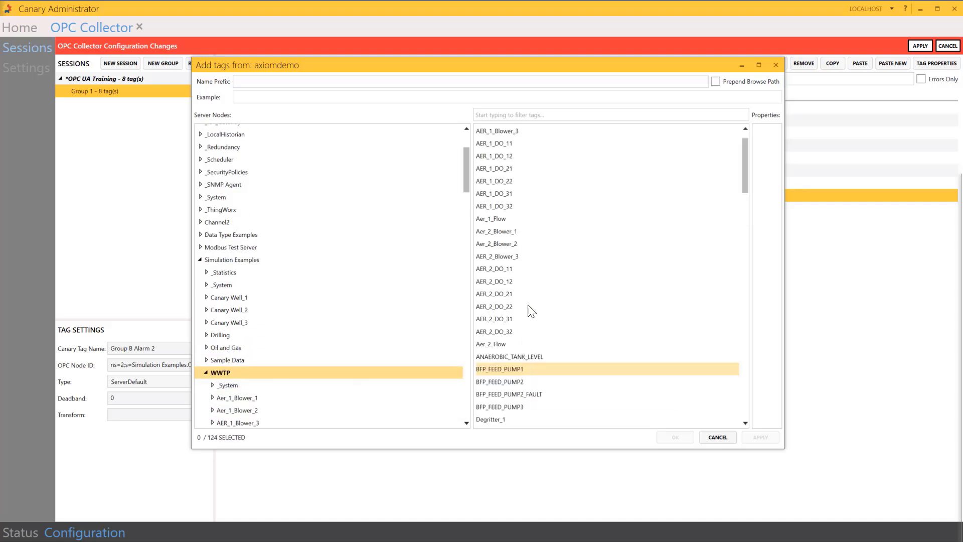
left_click(506, 133)
left_click(508, 258, "ctrl")
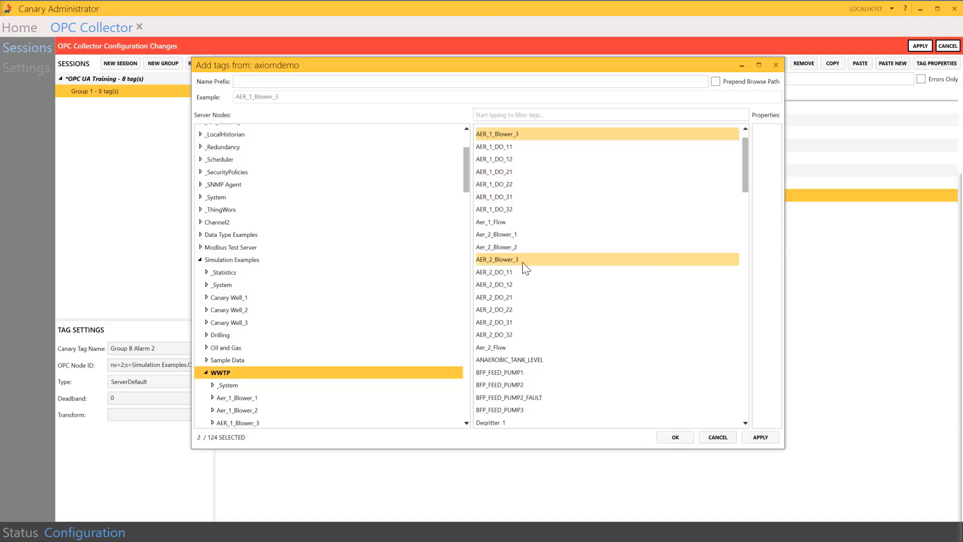
left_click(516, 346, "ctrl")
left_click(510, 397, "ctrl")
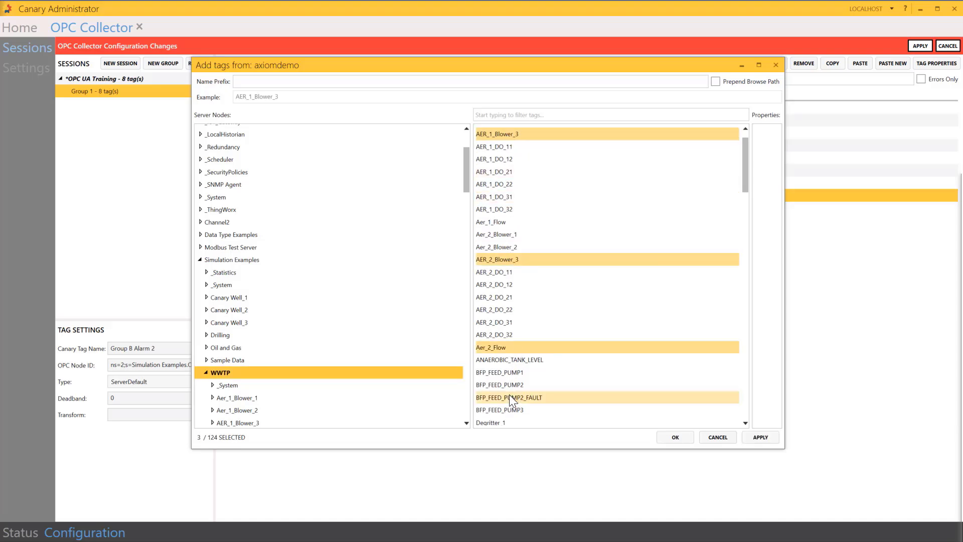
left_click(509, 411, "ctrl")
left_click(502, 423, "ctrl")
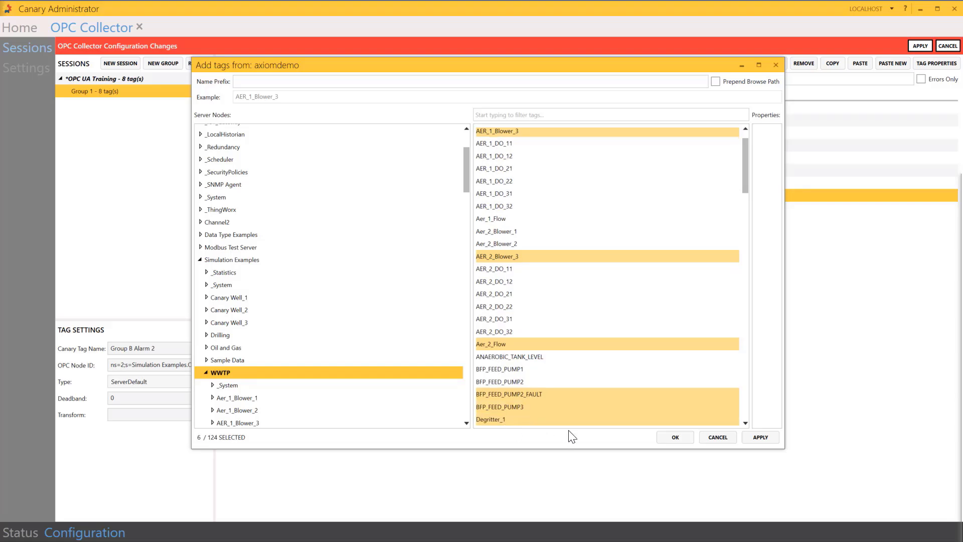
left_click(771, 440)
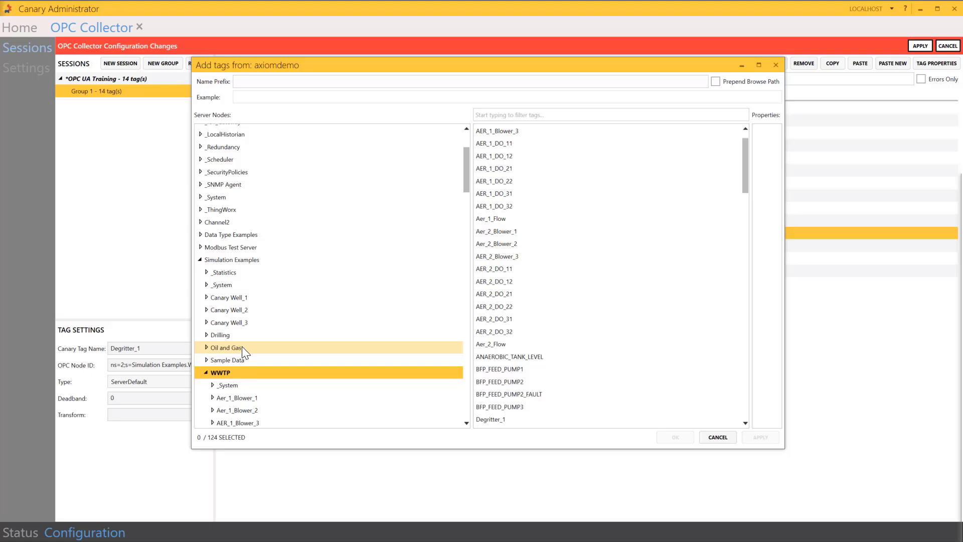
Close the tag browser, then add Eng Units and a custom Location tag property and apply them
left_click(775, 65)
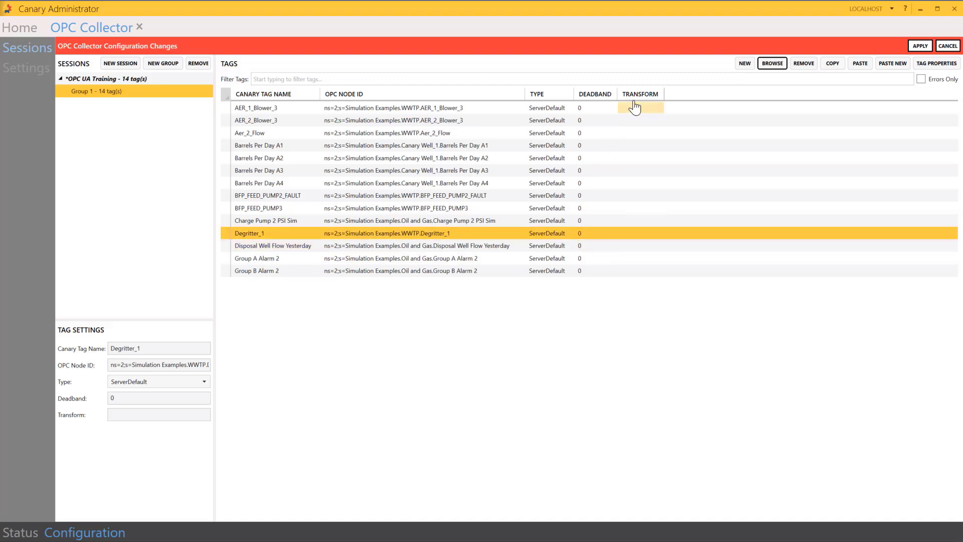
left_click(919, 64)
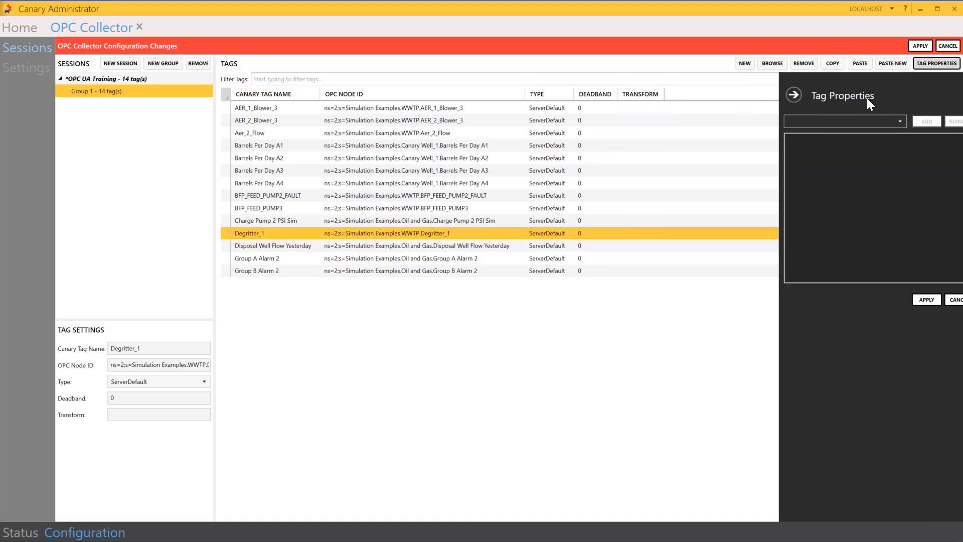
left_click(883, 122)
left_click(793, 145)
left_click(914, 122)
left_click(836, 122)
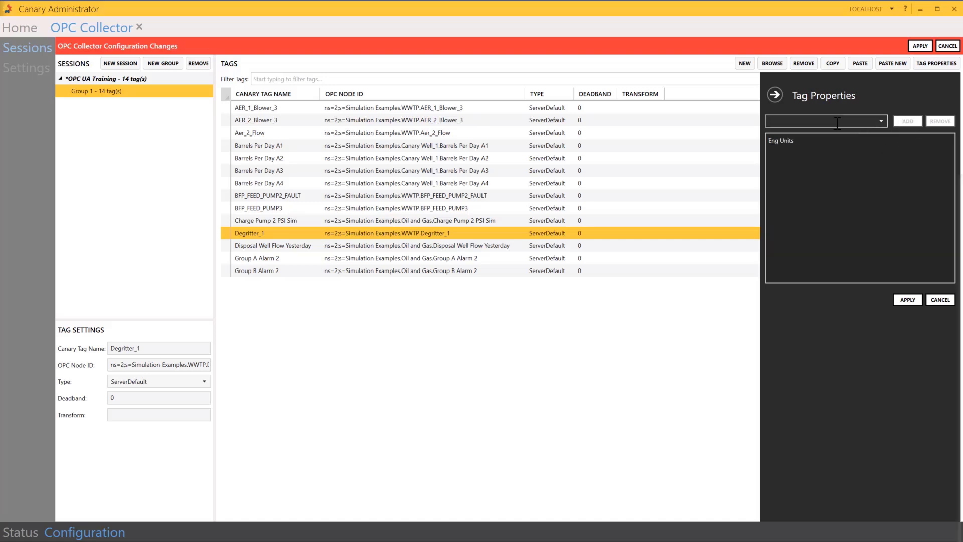
type("Location")
left_click(906, 122)
left_click(906, 299)
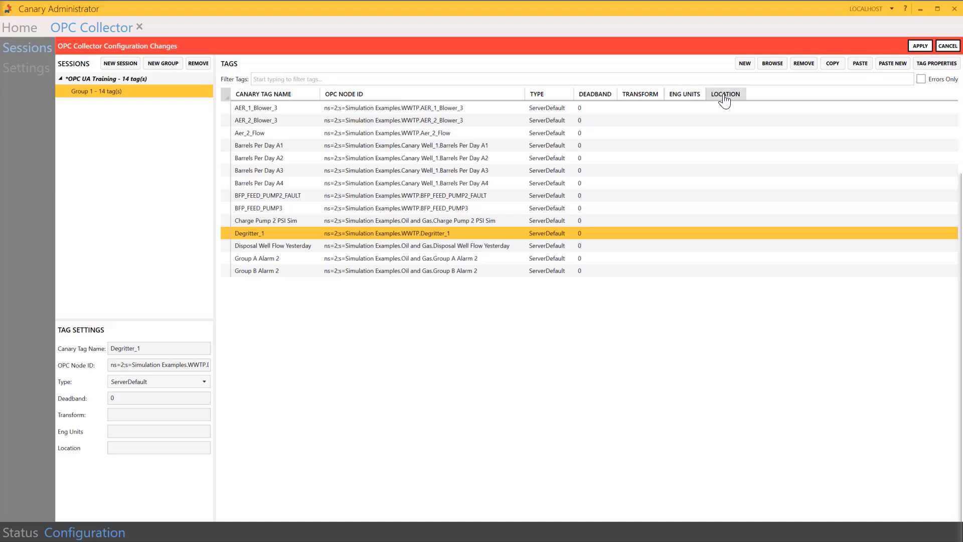
left_click(256, 109)
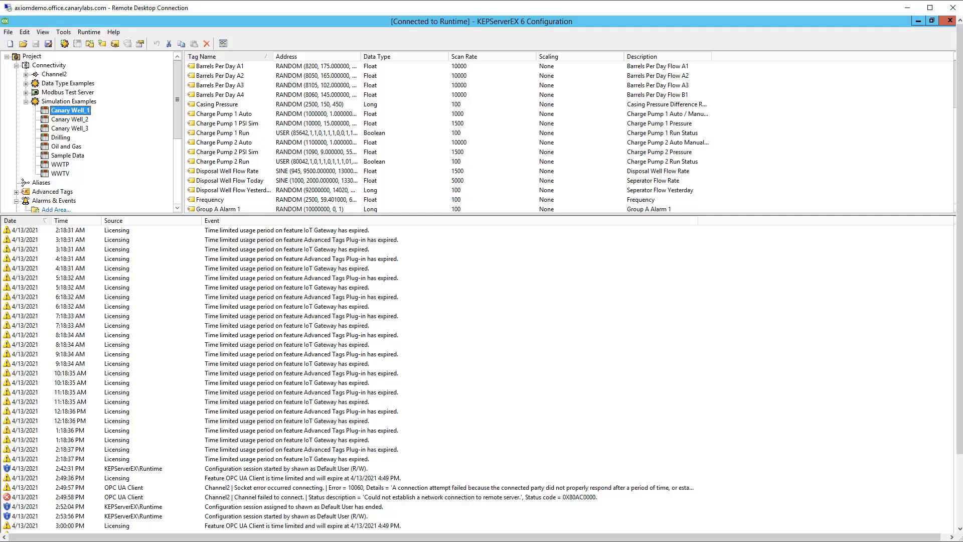
Export Canary Well_1's tags to Canary Well_1.csv on the Desktop
right_click(72, 114)
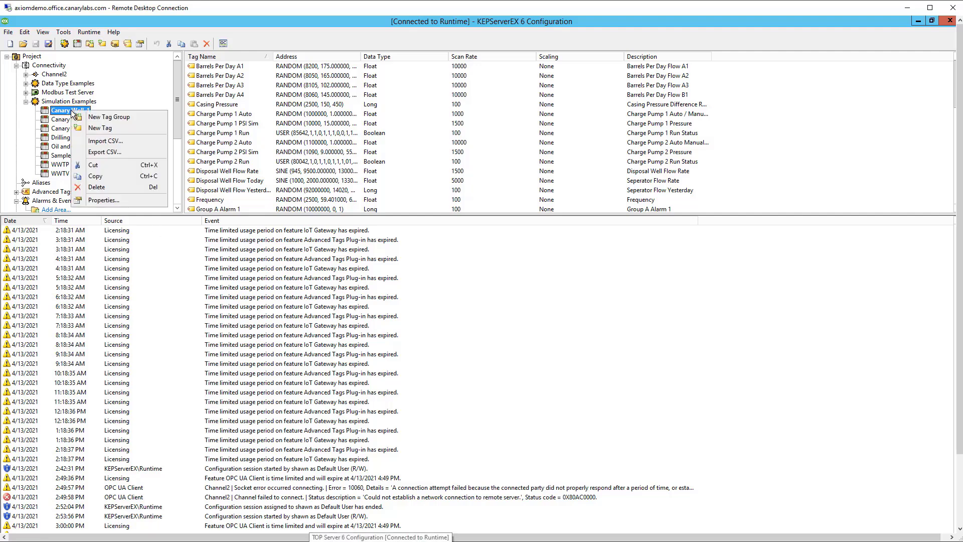
left_click(104, 152)
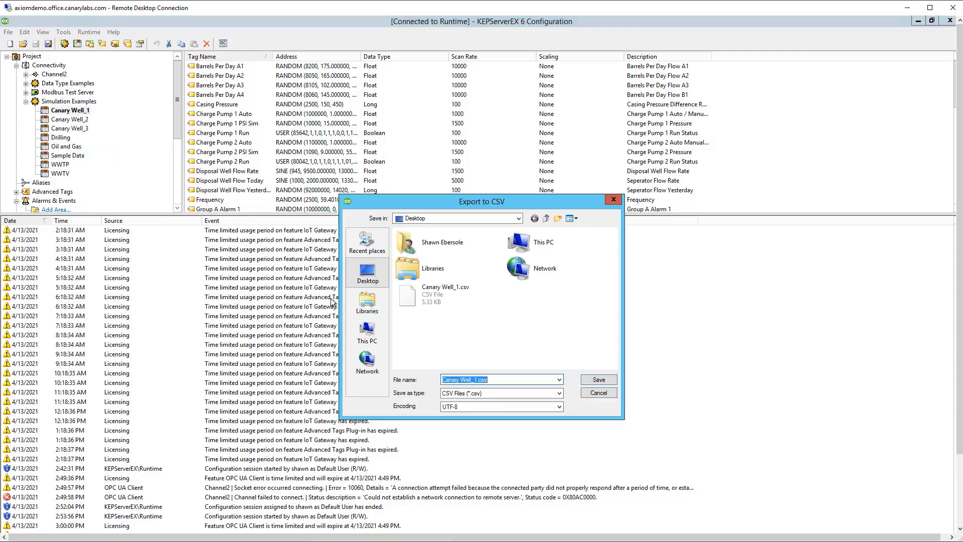
left_click(597, 380)
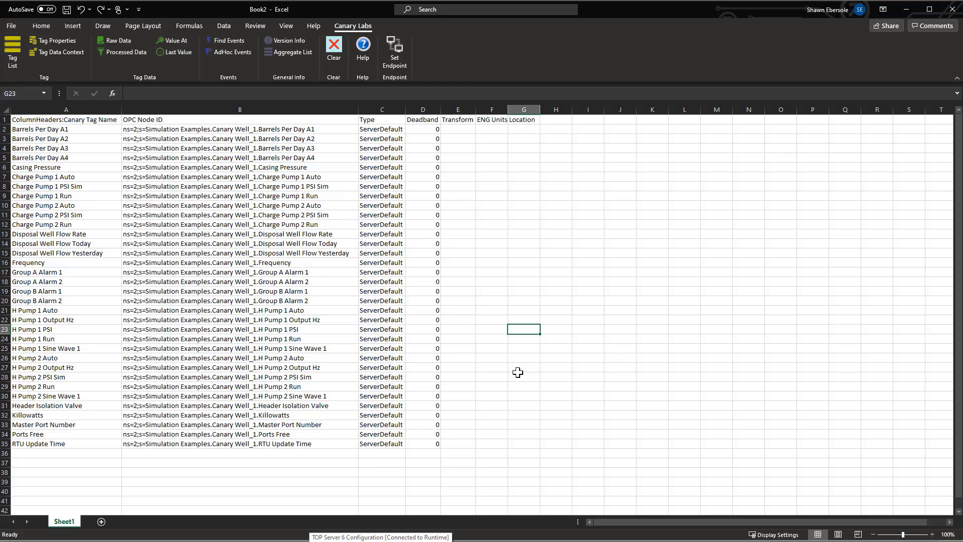
Replace 'H Pump' with 'I Pump' throughout, then restore '1.H' in the OPC node IDs
key("ctrl+h")
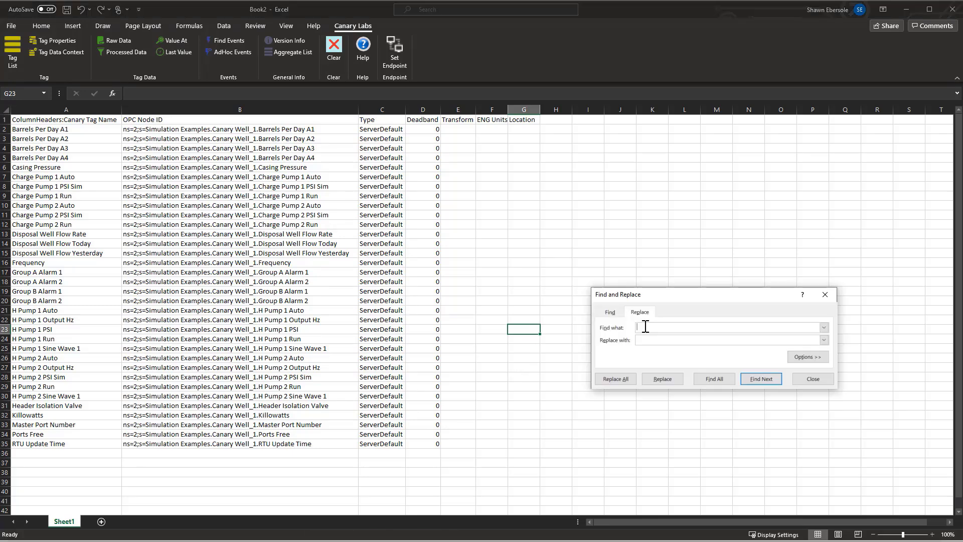
type("H")
type(" Pump")
type("I Pump")
left_click(617, 380)
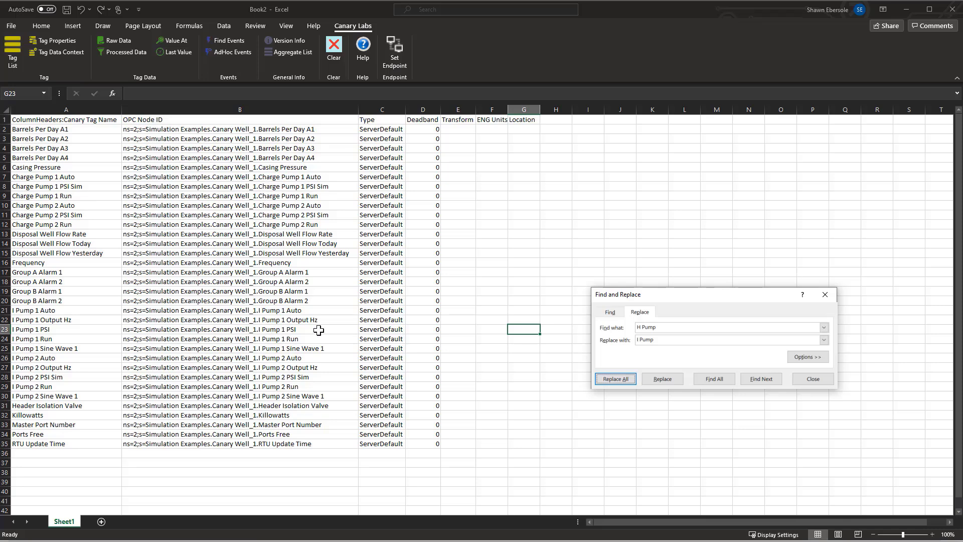
left_click_drag(677, 327, 620, 339)
type("1")
type("1.H")
left_click(628, 378)
left_click(831, 379)
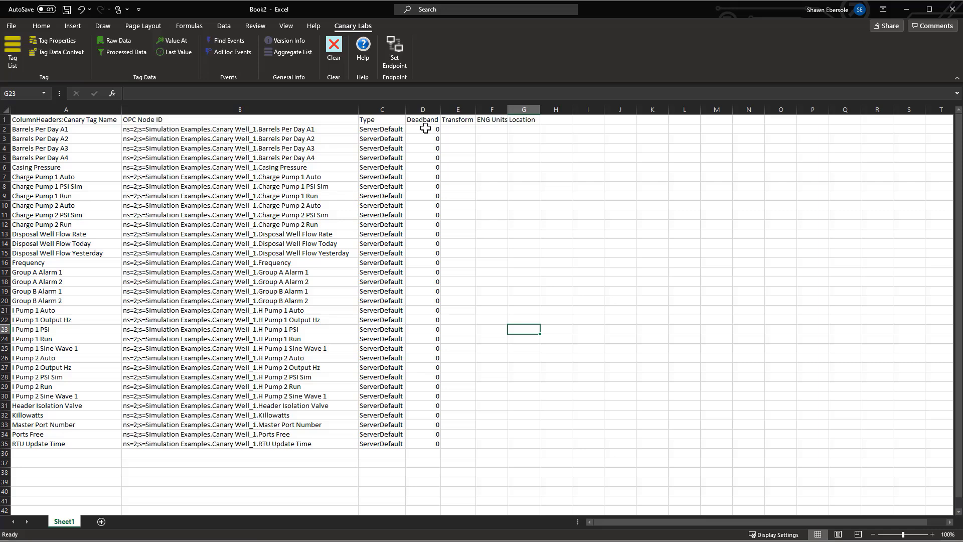
Set the deadband to 2 for cells D2:D13
left_click_drag(426, 129, 416, 249)
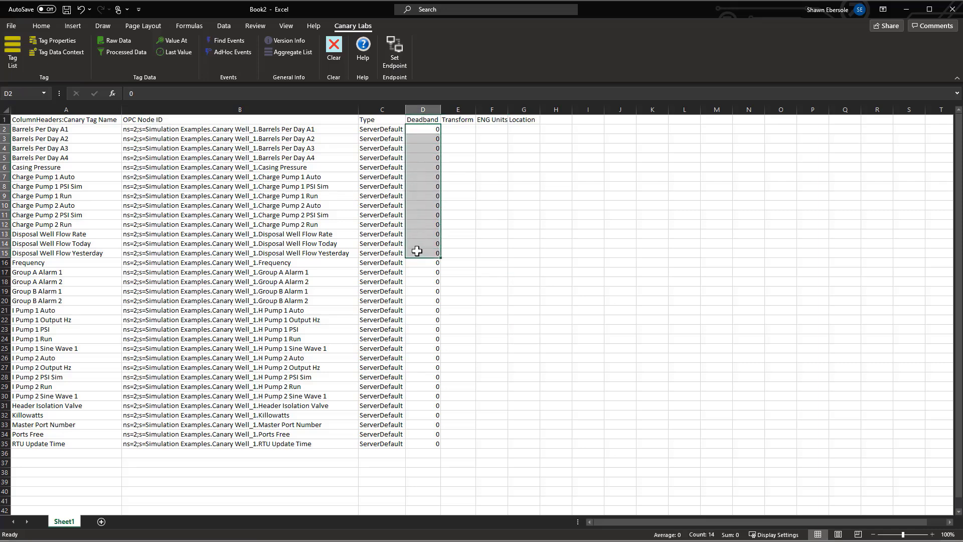
type("2")
key("ctrl+Return")
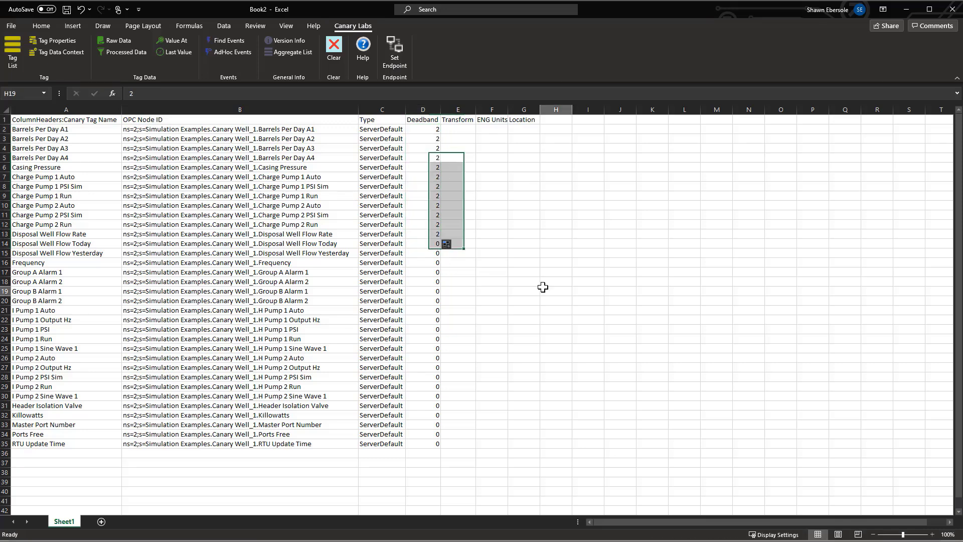
left_click(543, 289)
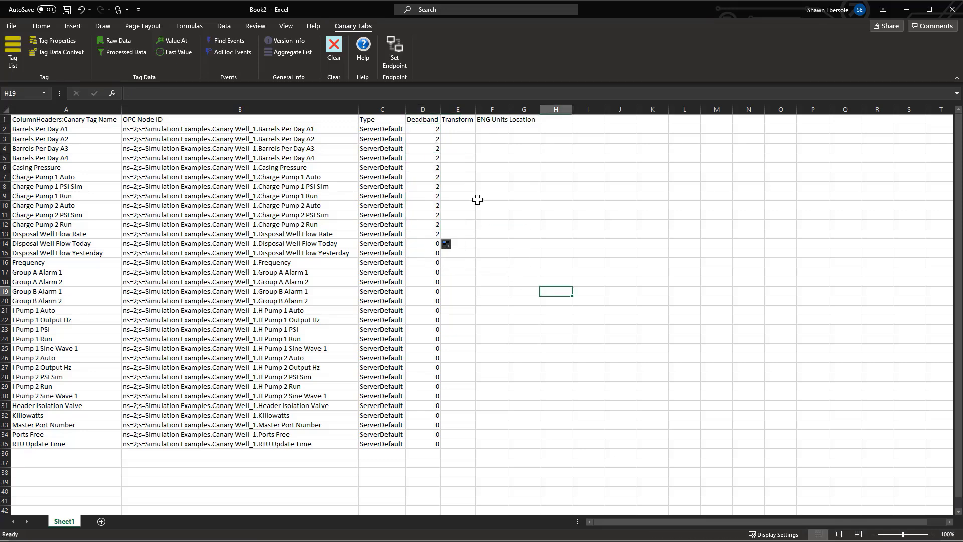
Enter BPD as the engineering units for the four Barrels Per Day rows
left_click(491, 130)
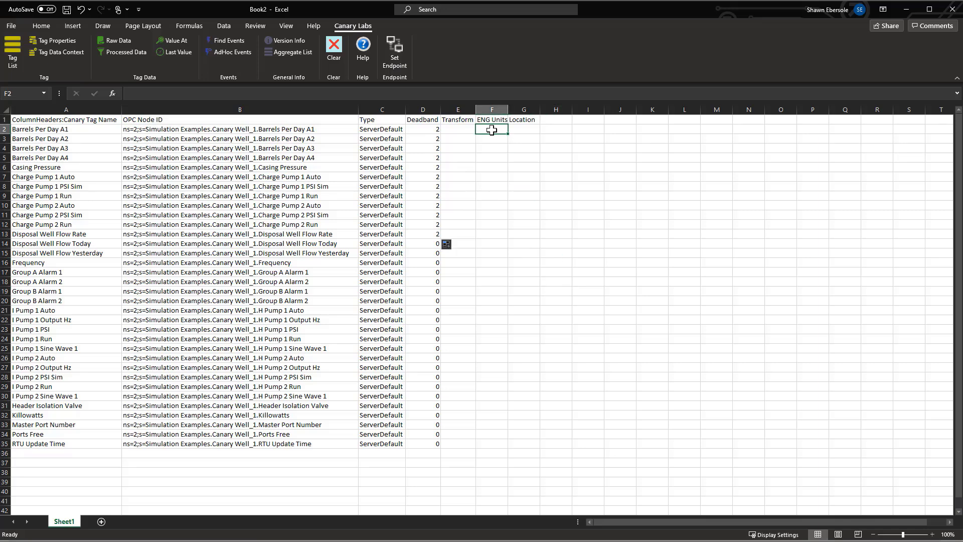
type("BPD")
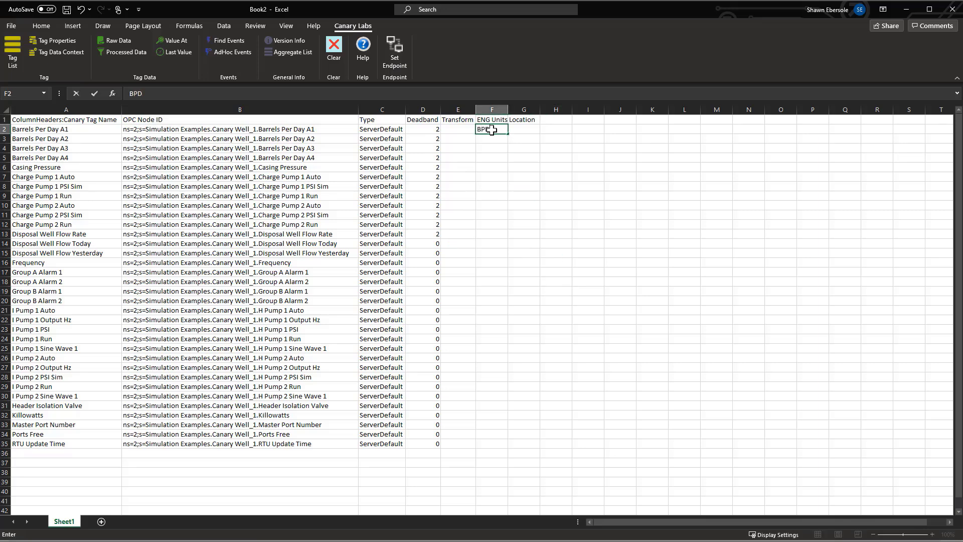
left_click_drag(507, 133, 506, 162)
Fill Location with SE for rows 2–15 and NW for rows 16–32
left_click(530, 129)
type("SE")
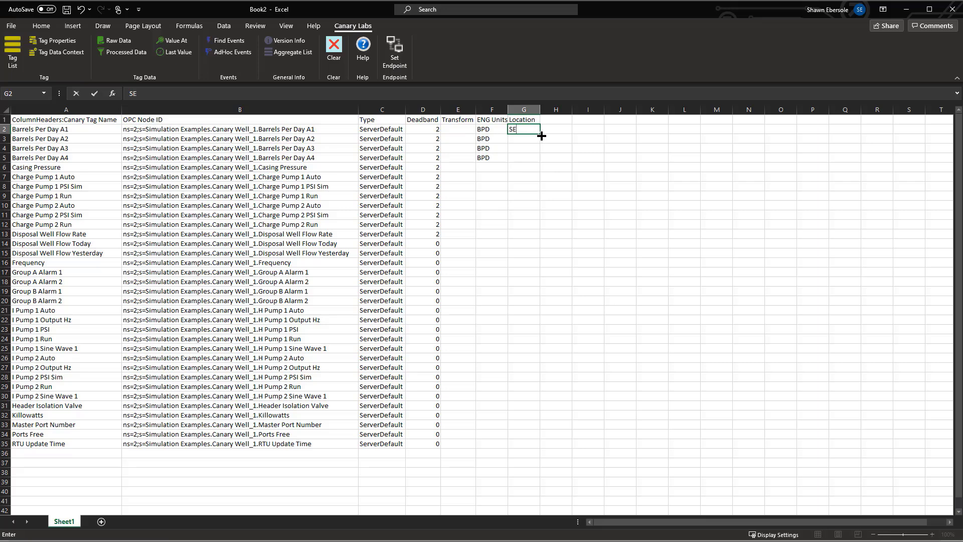
left_click_drag(540, 136, 537, 252)
left_click(528, 264)
type("NW")
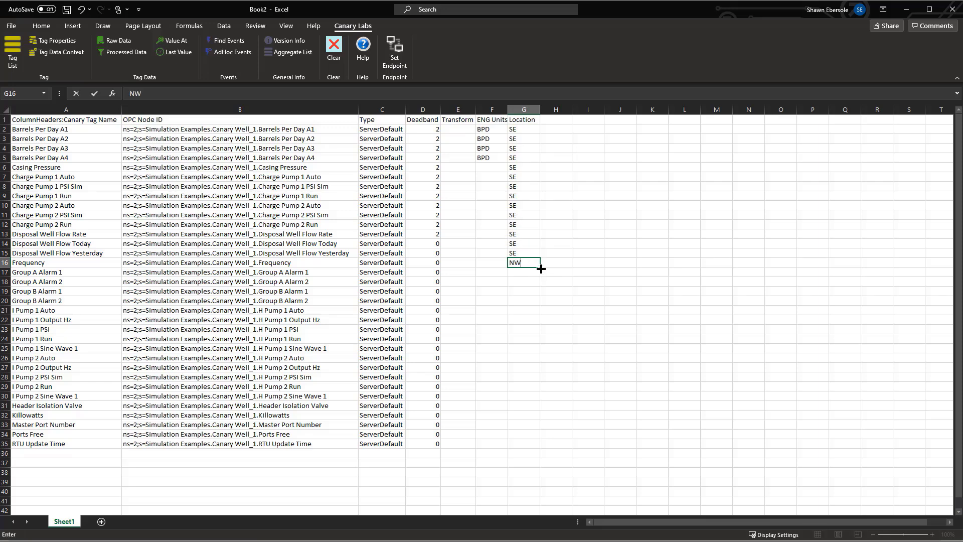
left_click_drag(541, 269, 516, 417)
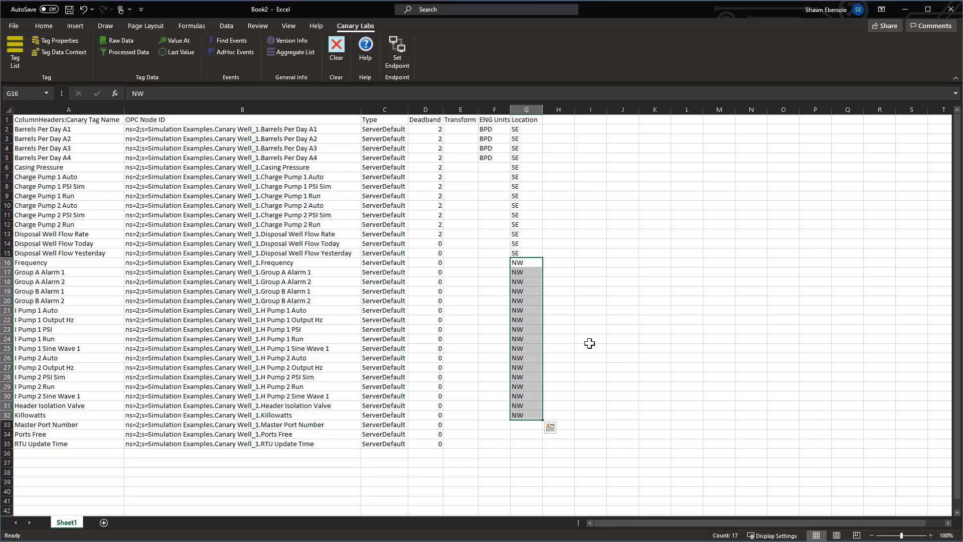
left_click(589, 340)
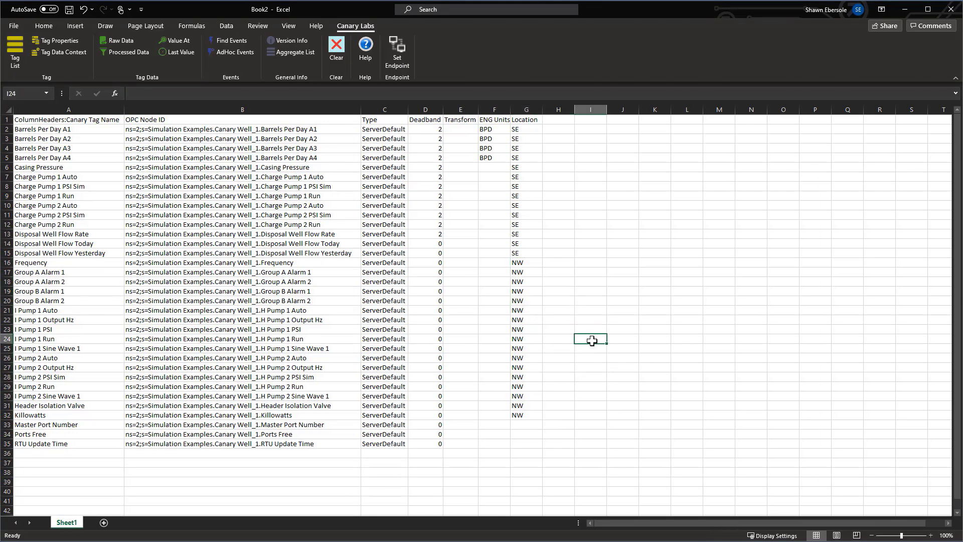
Give Barrels Per Day A1–A4 a Value/55 transform, then copy all table rows 1–35
left_click(457, 129)
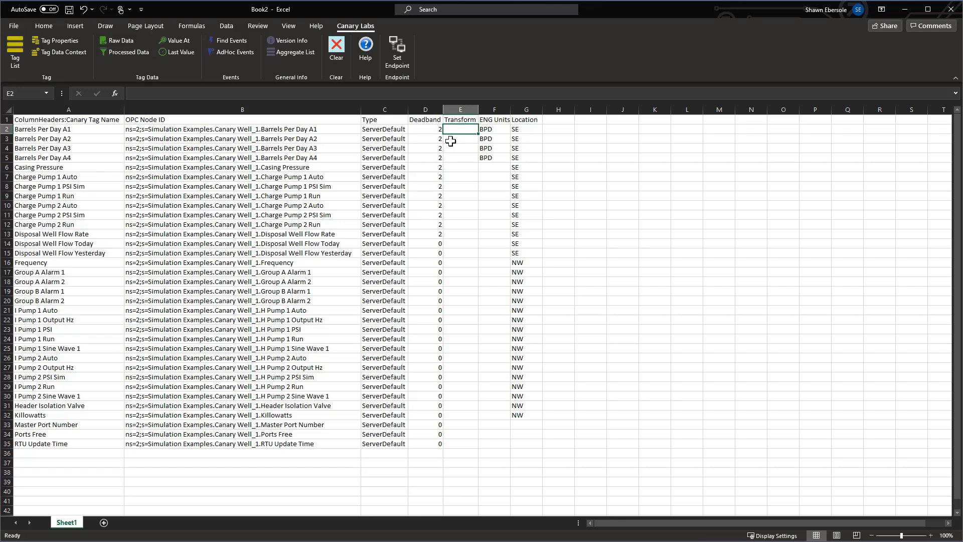
type("Value")
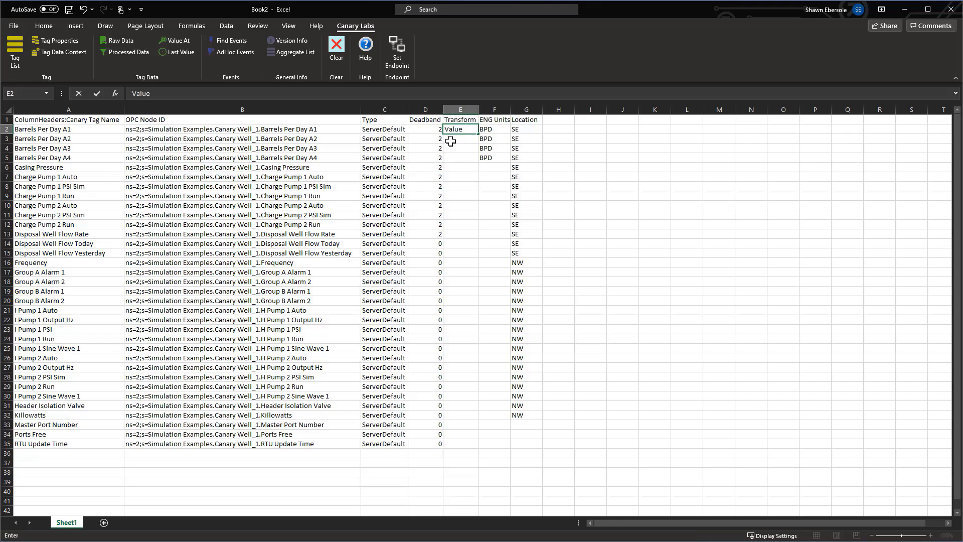
type("/55")
key("Return")
left_click(468, 131)
key("ctrl+c")
left_click_drag(468, 138, 468, 157)
key("Return")
left_click(604, 206)
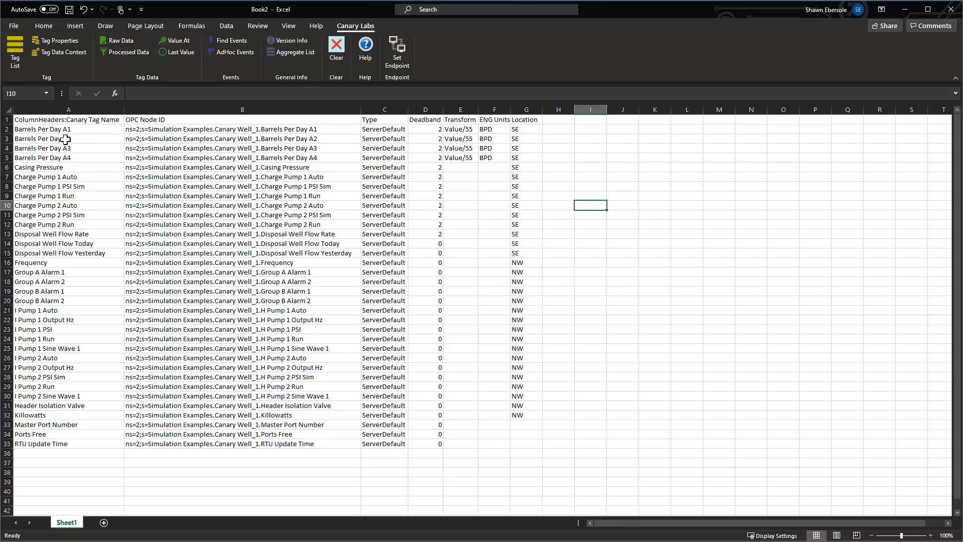
left_click_drag(7, 129, 3, 443)
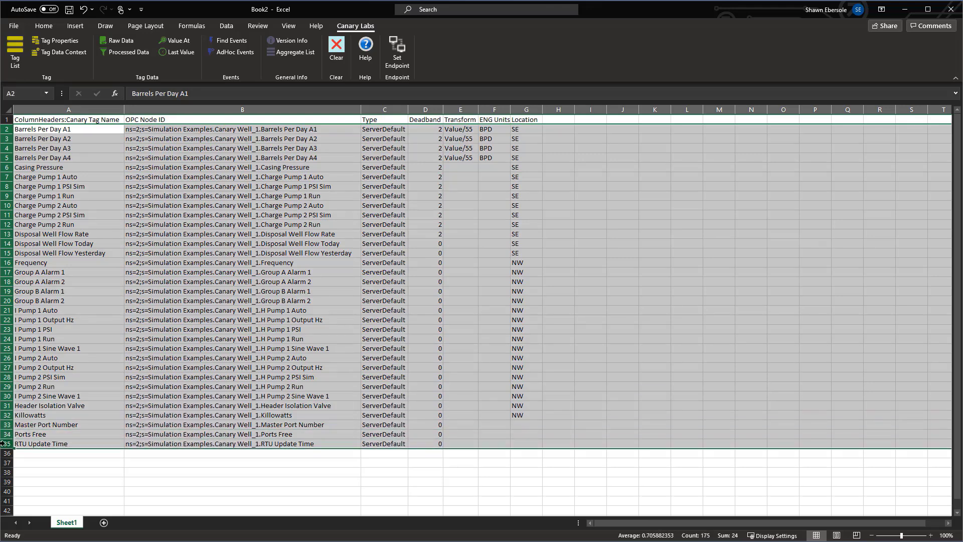
key("ctrl+c")
Delete Group 1's 14 existing tags, then paste the 34 spreadsheet tags and apply
mouse_move(331, 541)
left_click(331, 506)
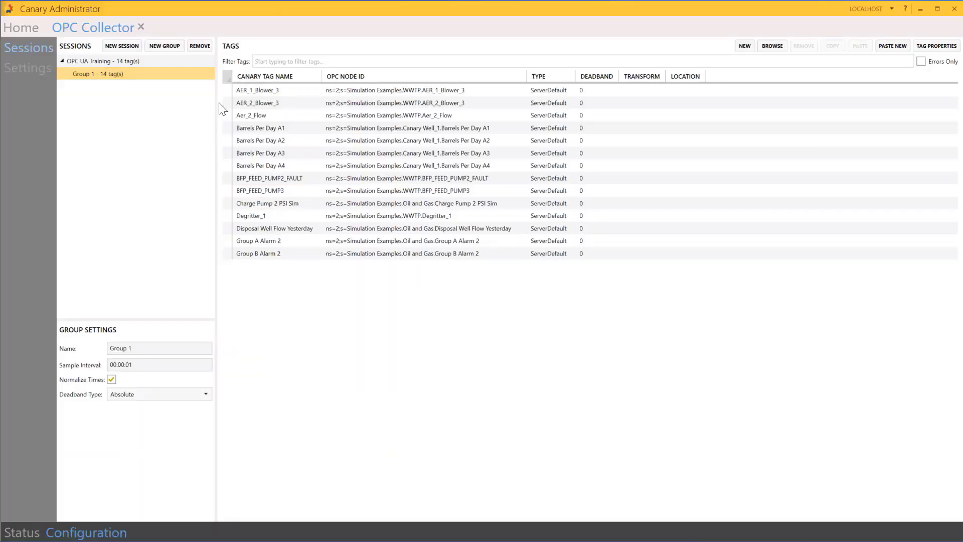
left_click_drag(227, 89, 301, 253)
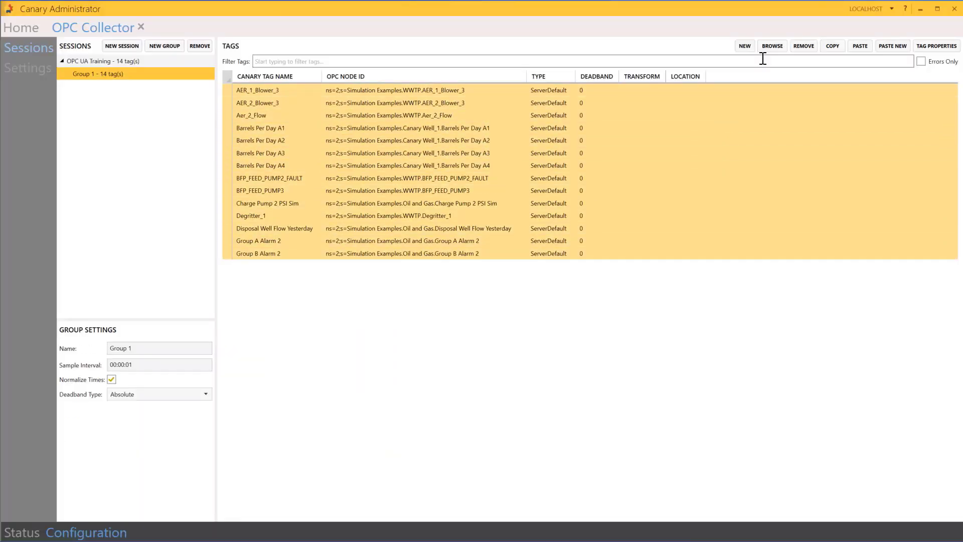
left_click(804, 46)
left_click(654, 257)
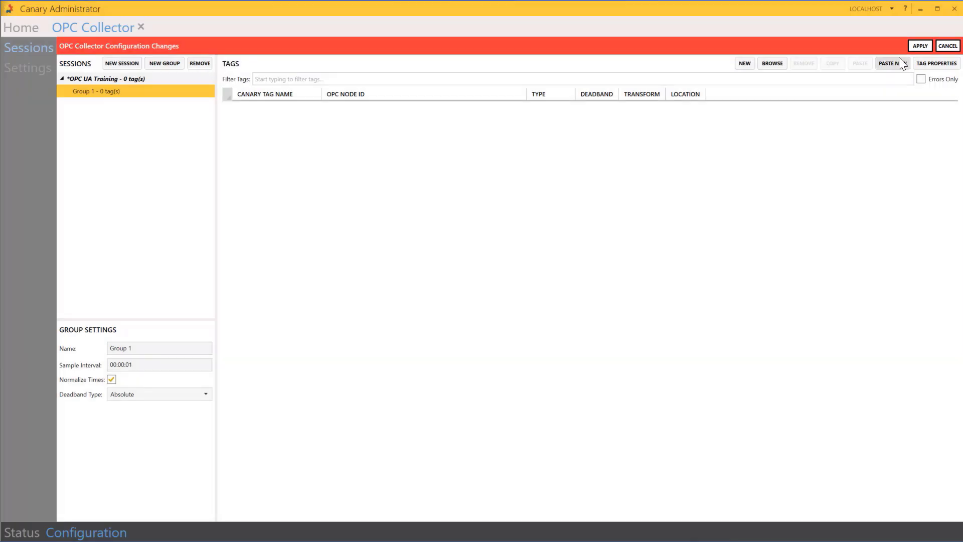
left_click(920, 44)
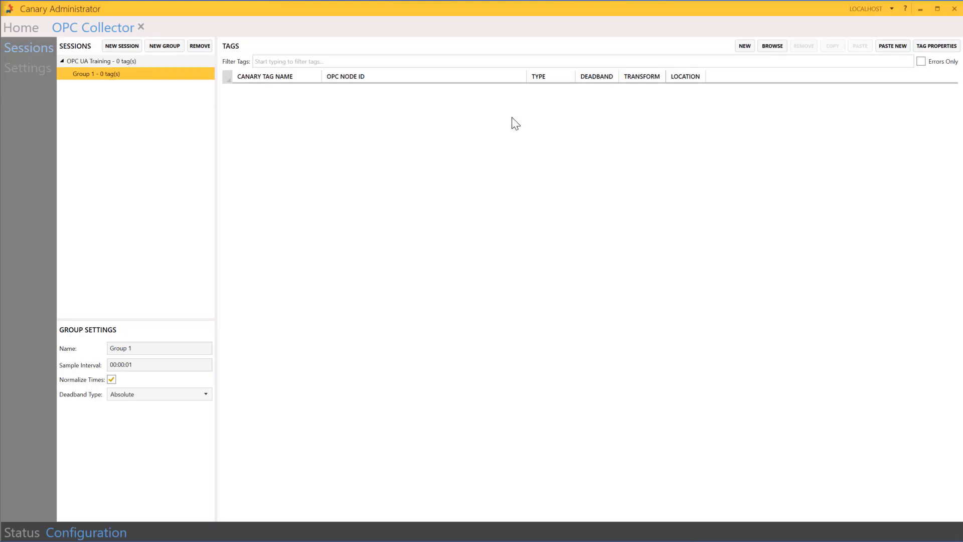
left_click(893, 46)
left_click(921, 45)
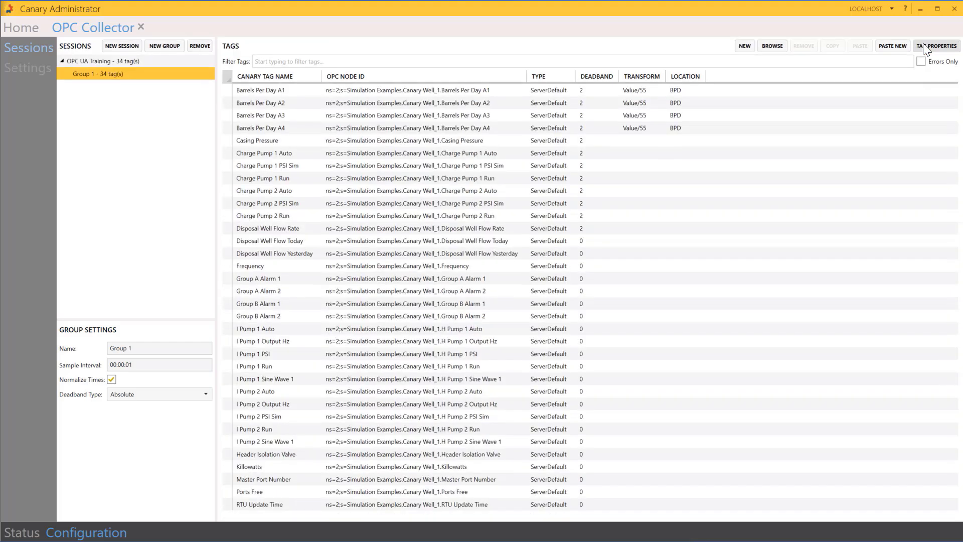